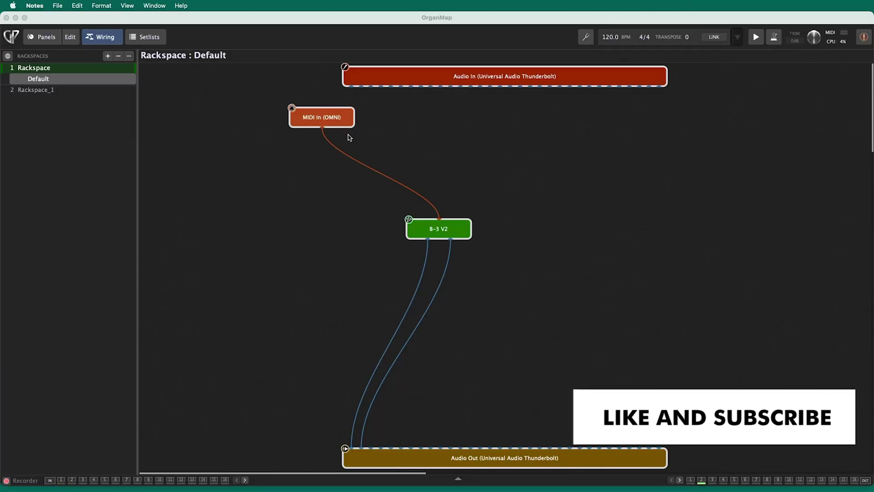
Open the B-3 V2 organ plugin's editor to inspect it, then close it.
left_click(446, 233)
double_click(446, 234)
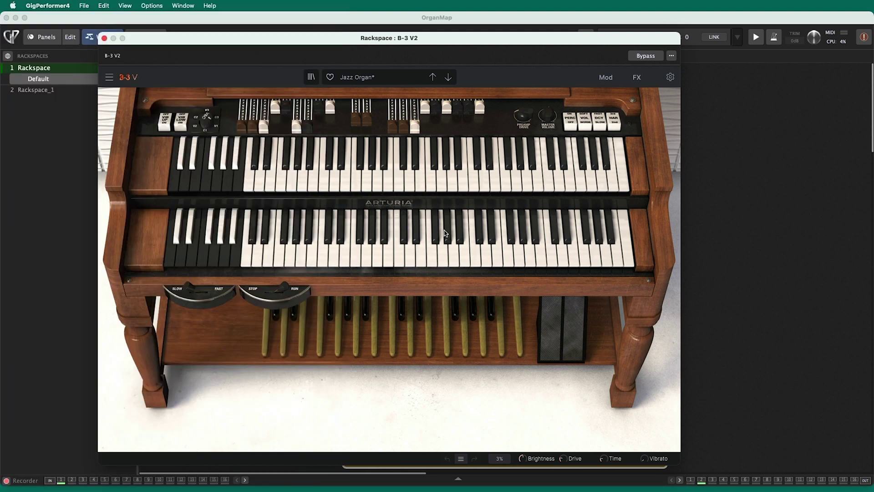
left_click(105, 39)
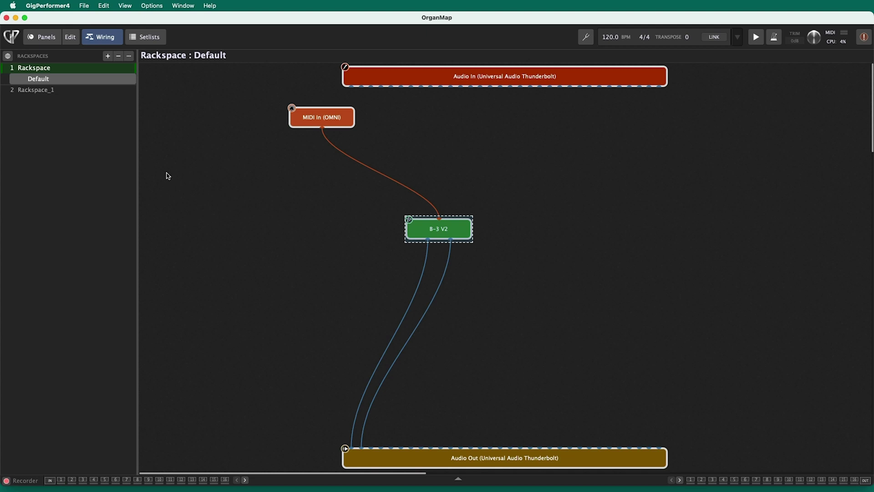
Switch to Rackspace_1 and open its UVIWorkstation plugin editor, moving the window aside.
left_click(96, 93)
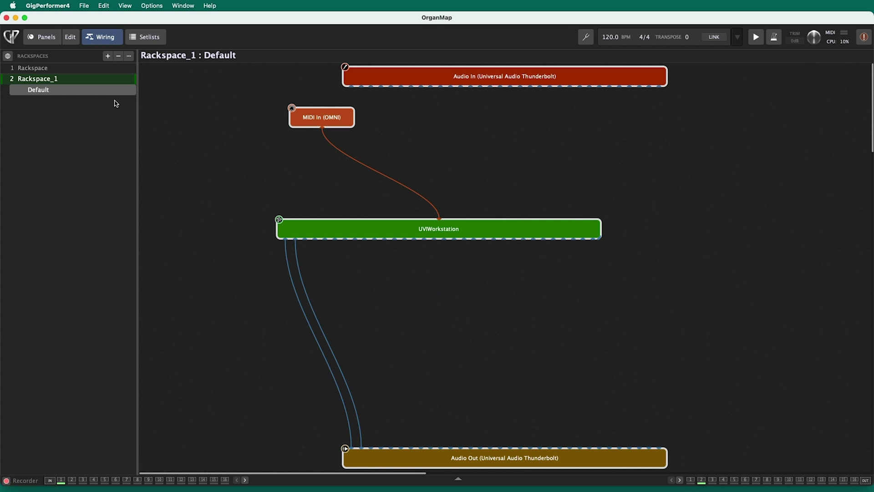
double_click(444, 233)
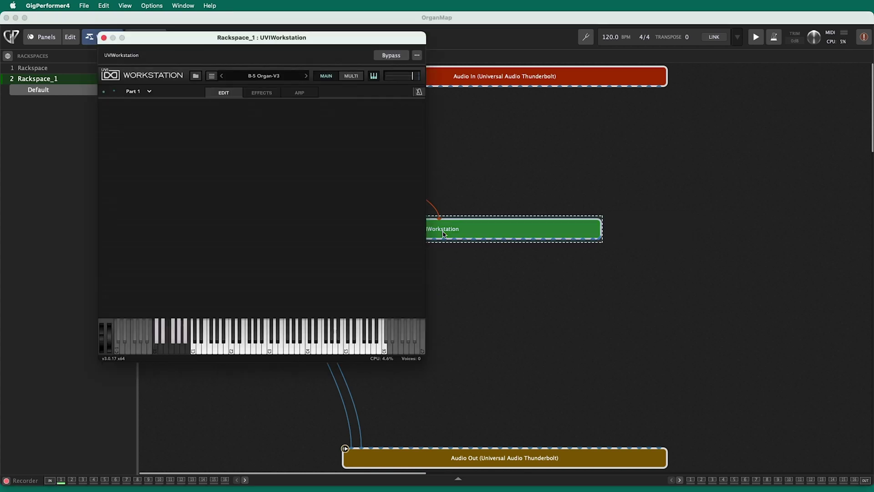
left_click_drag(346, 41, 499, 91)
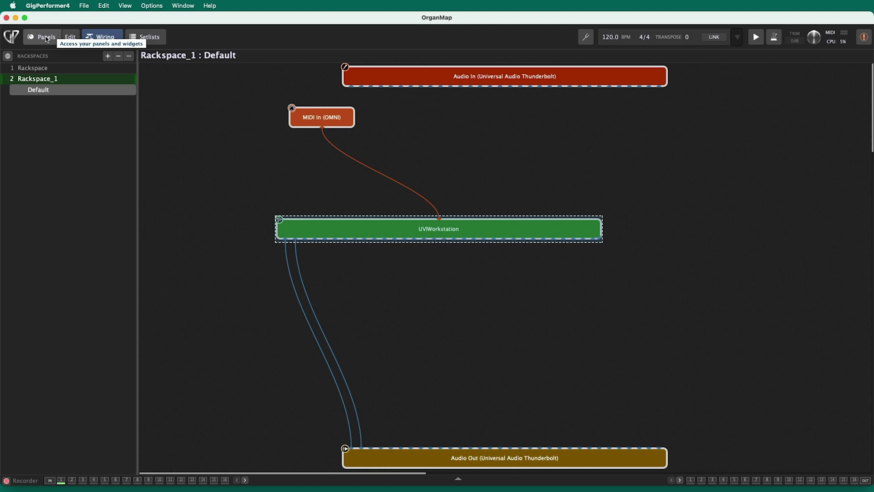
In panel edit mode, drop a full set of nine Black Drawbar widgets onto the panel.
left_click(68, 41)
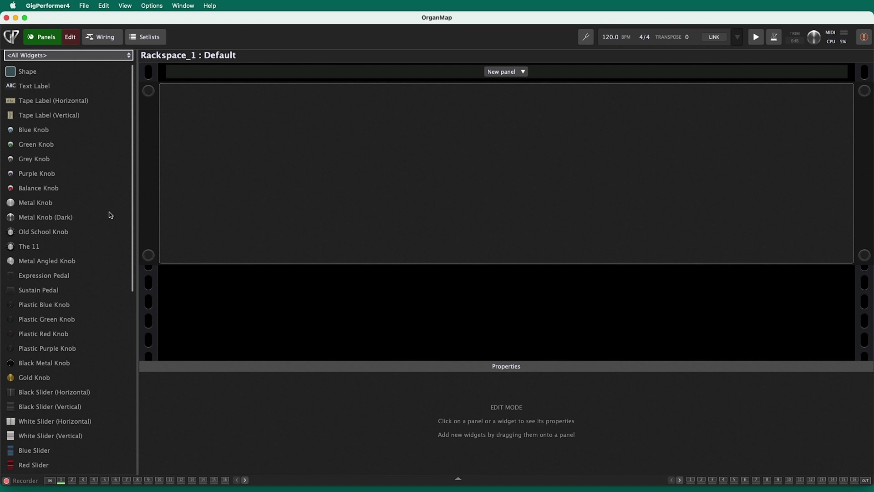
left_click_drag(133, 198, 119, 422)
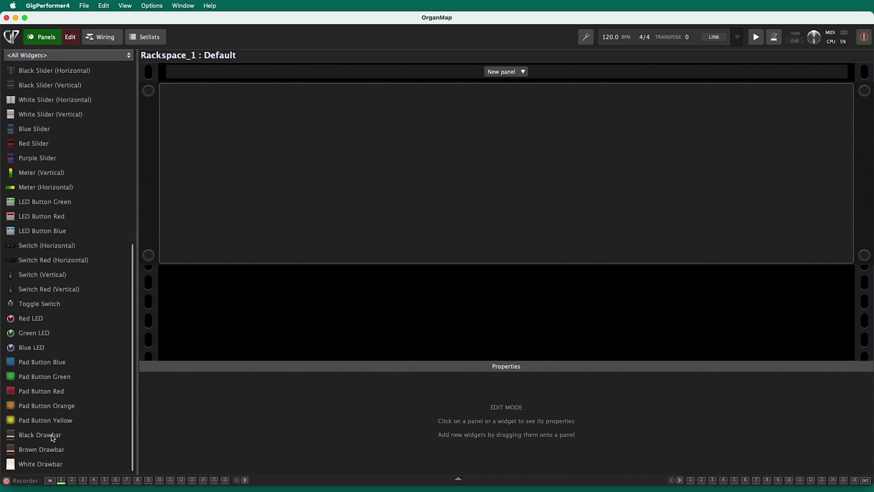
left_click_drag(53, 437, 328, 145)
key("BackSpace")
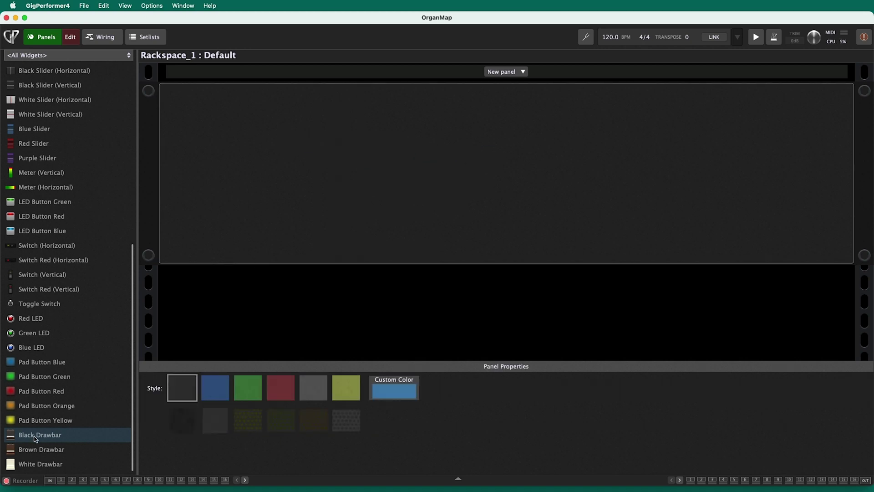
left_click_drag(35, 438, 337, 156)
key("9")
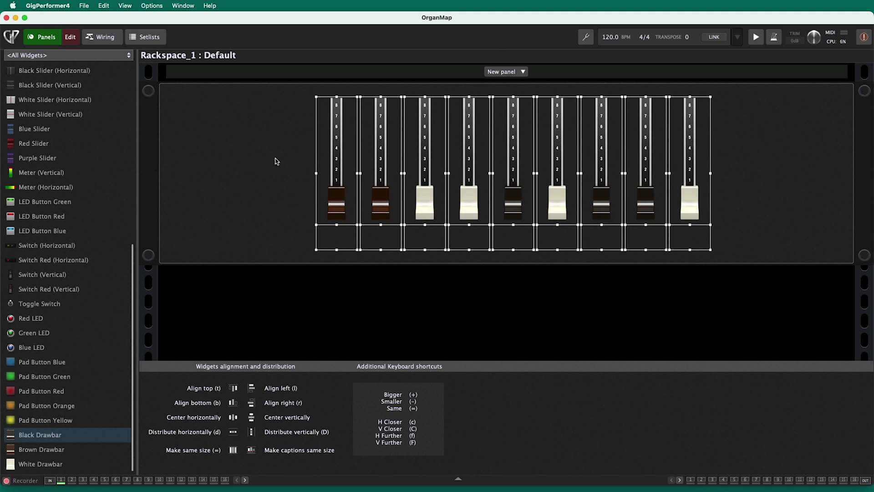
MIDI-learn the first drawbar to a KeyLab 88 fader, then work through drawbars 2–5.
left_click(357, 175)
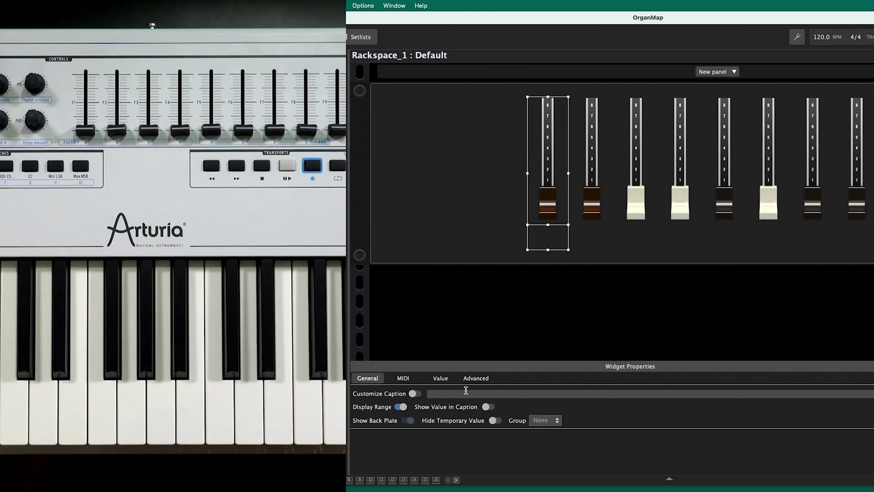
left_click(403, 379)
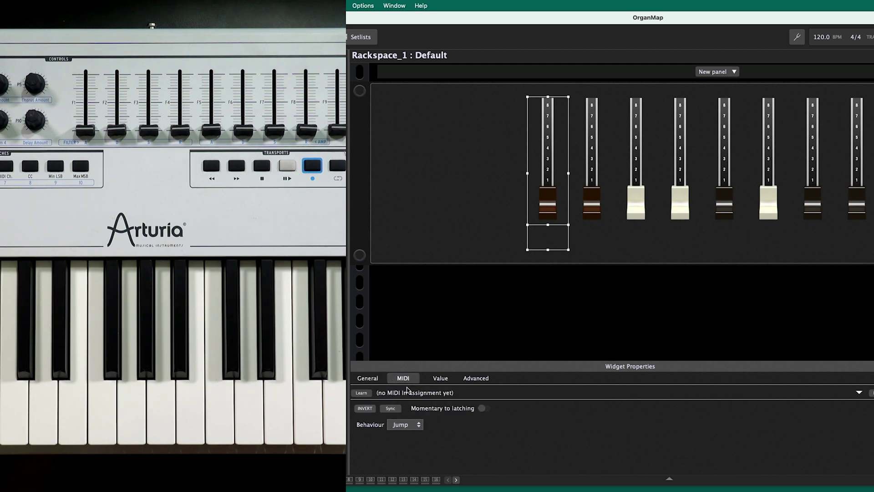
left_click(361, 393)
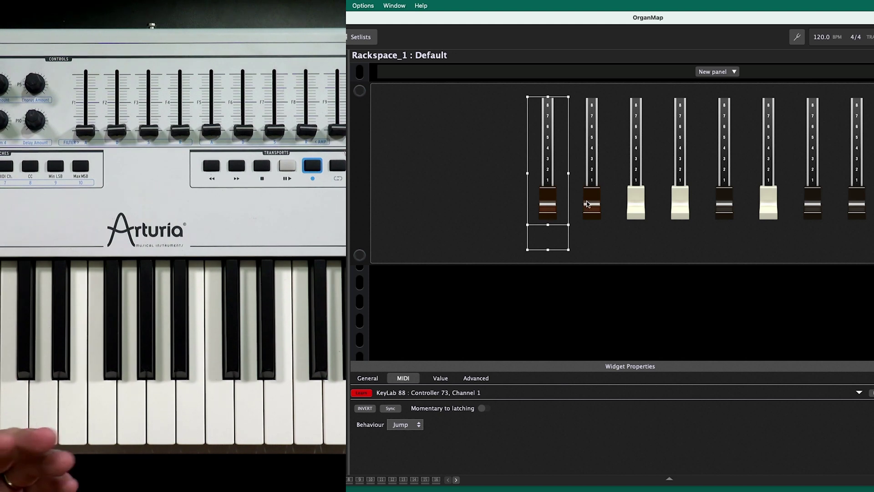
left_click(587, 203)
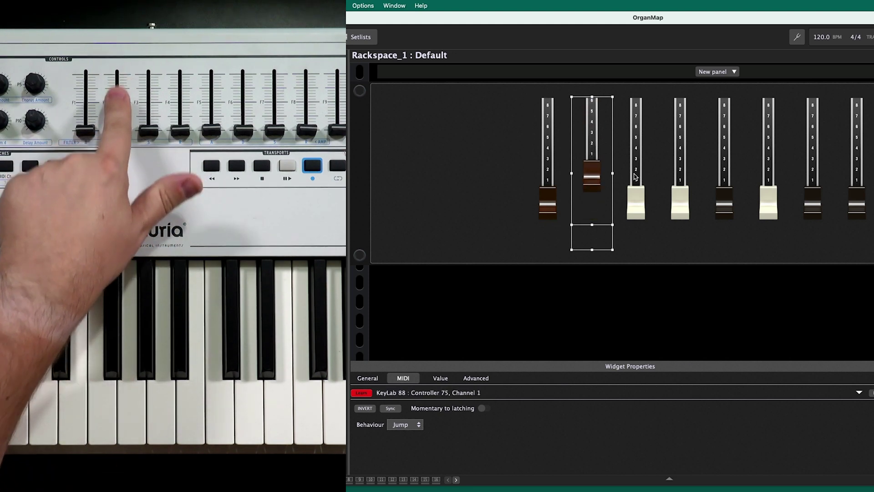
left_click(636, 195)
left_click(680, 205)
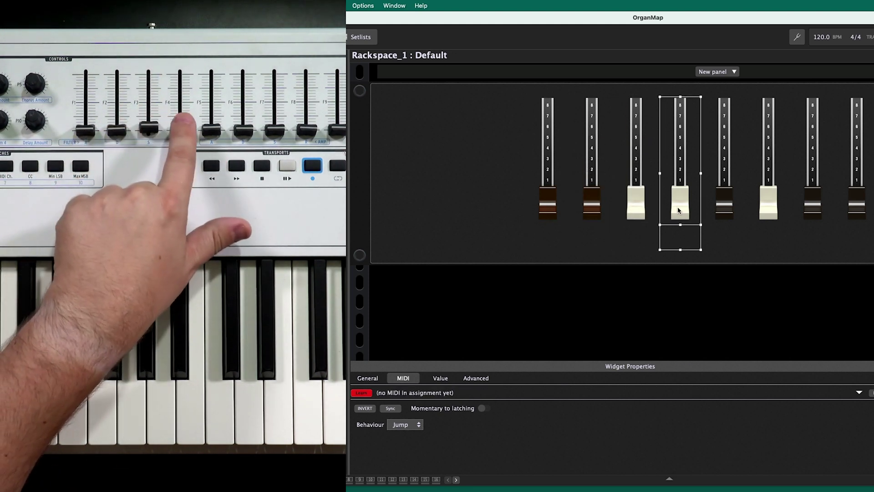
left_click(724, 200)
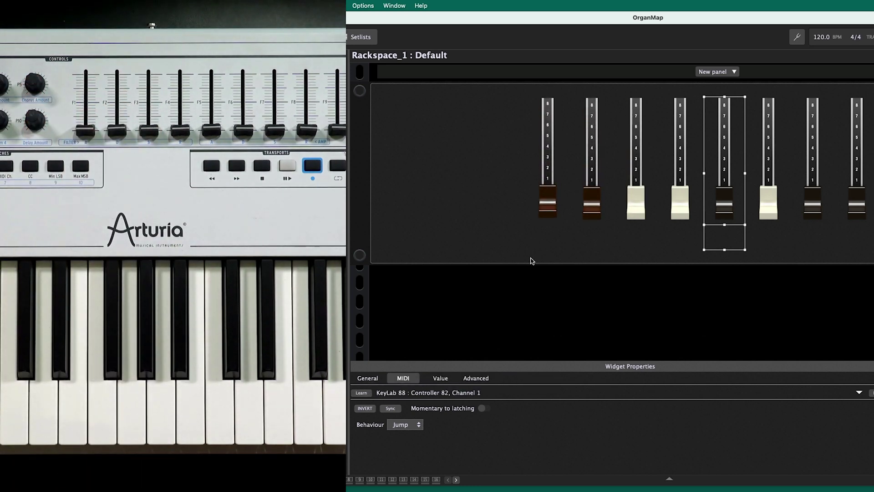
left_click(531, 257)
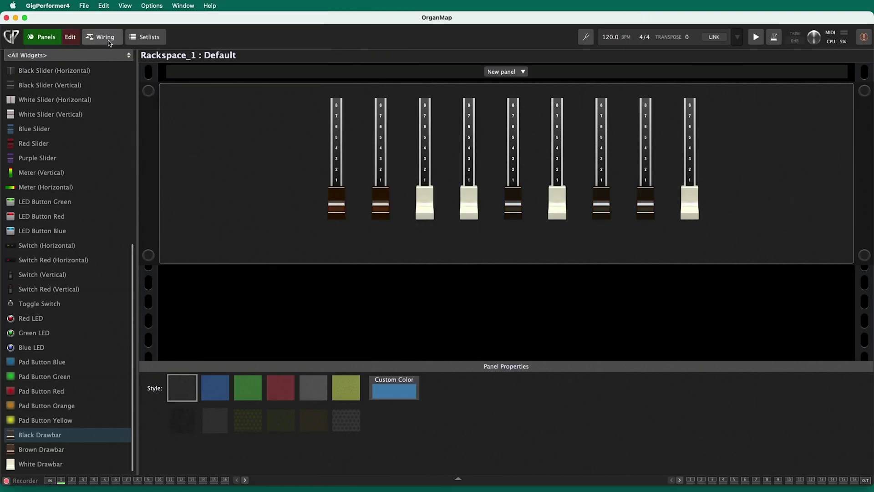
Open UVIWorkstation and assign Upper Manual Drawbar 1 to host automation slot 1.
left_click(108, 39)
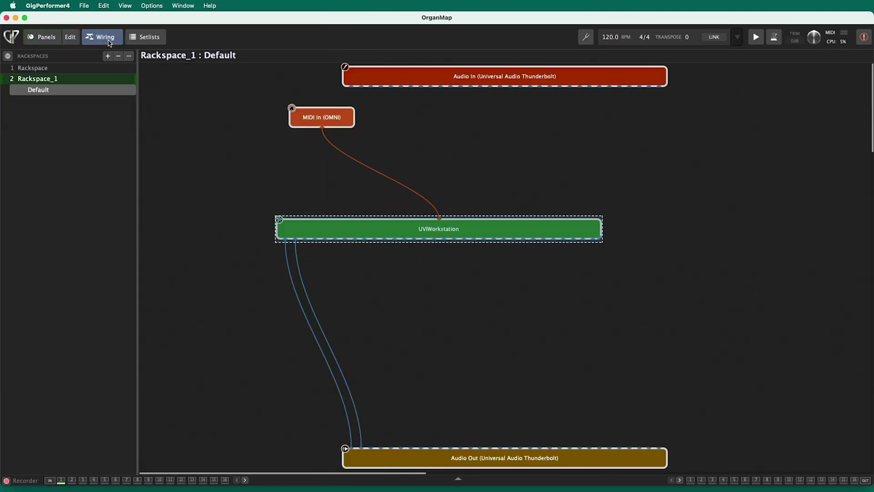
double_click(359, 226)
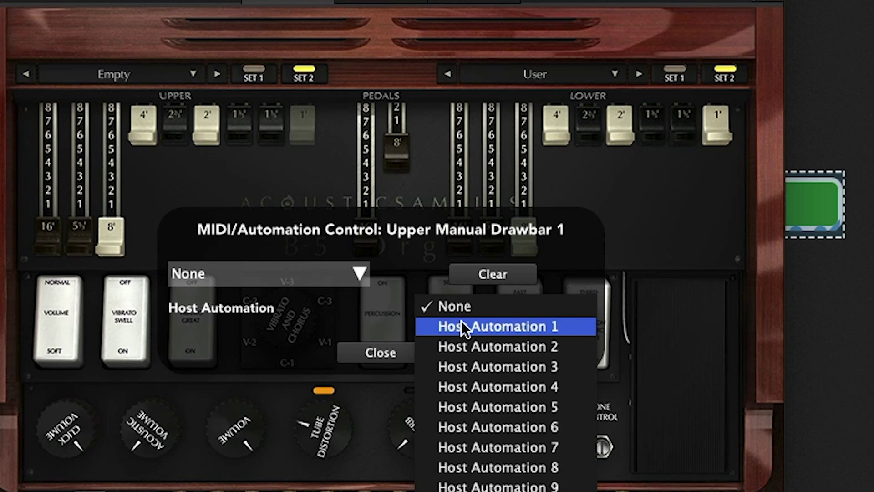
left_click(461, 320)
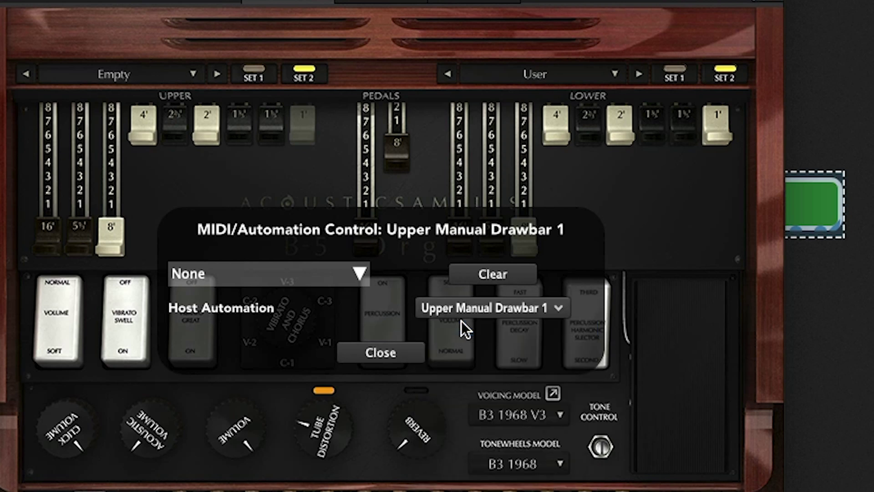
left_click(405, 354)
Assign Upper Manual Drawbars 2 and 3 to host automation slots 2 and 3, then close the plugin.
right_click(77, 182)
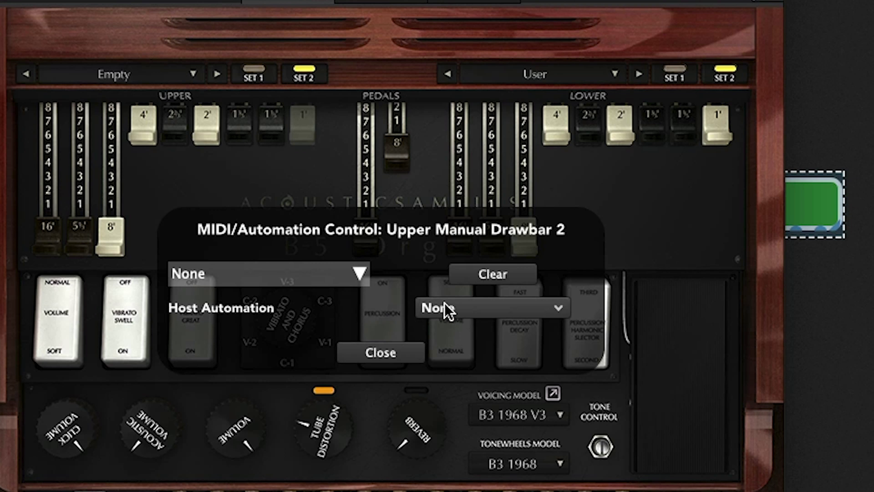
left_click(464, 304)
left_click(466, 339)
left_click(424, 314)
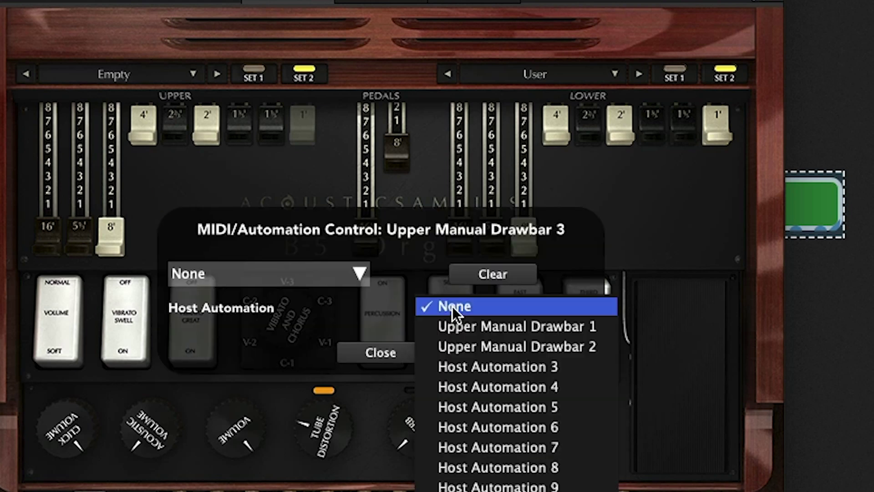
left_click(468, 362)
left_click(416, 353)
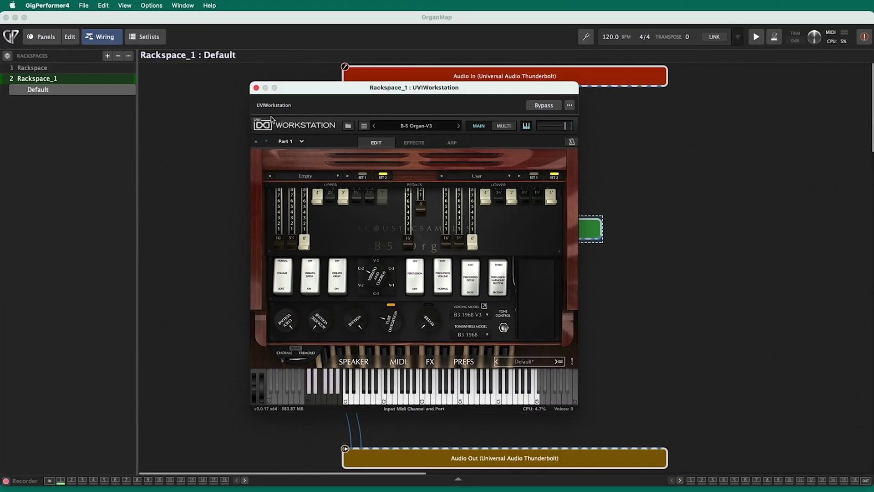
left_click(256, 87)
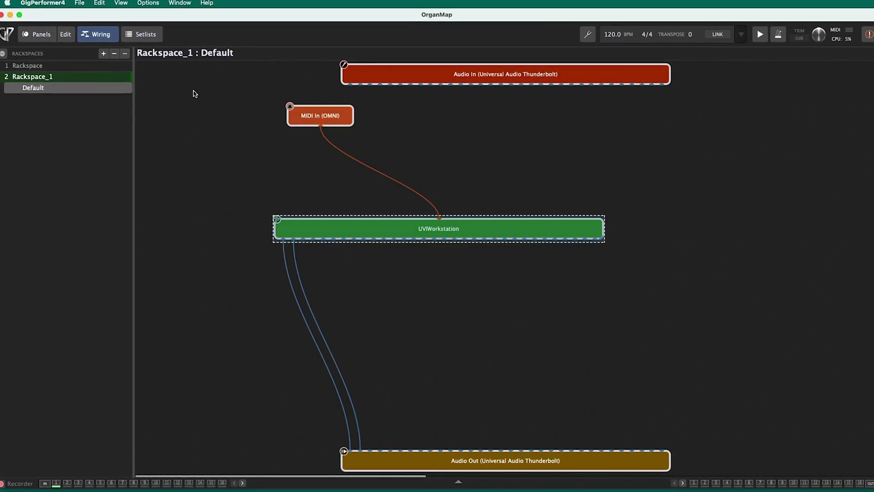
left_click(66, 34)
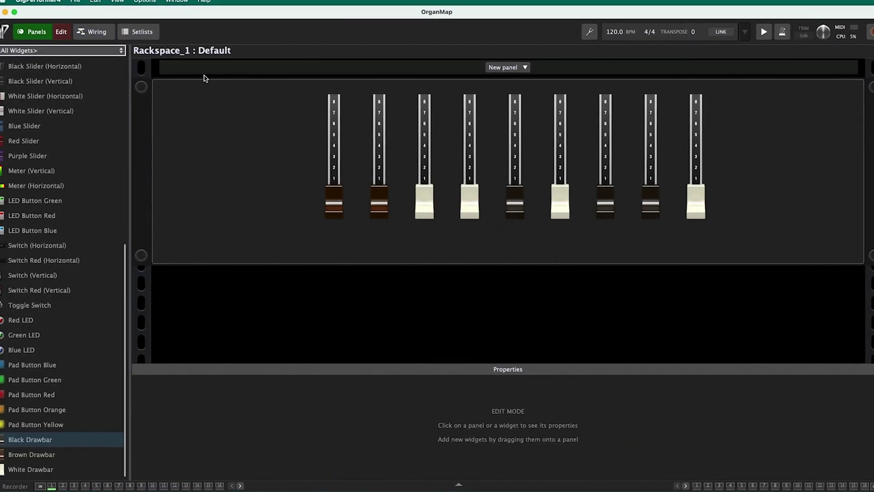
Map drawbar widgets 1 and 2 to UVIWorkstation, the second to Upper Manual Drawbar 2.
left_click(336, 152)
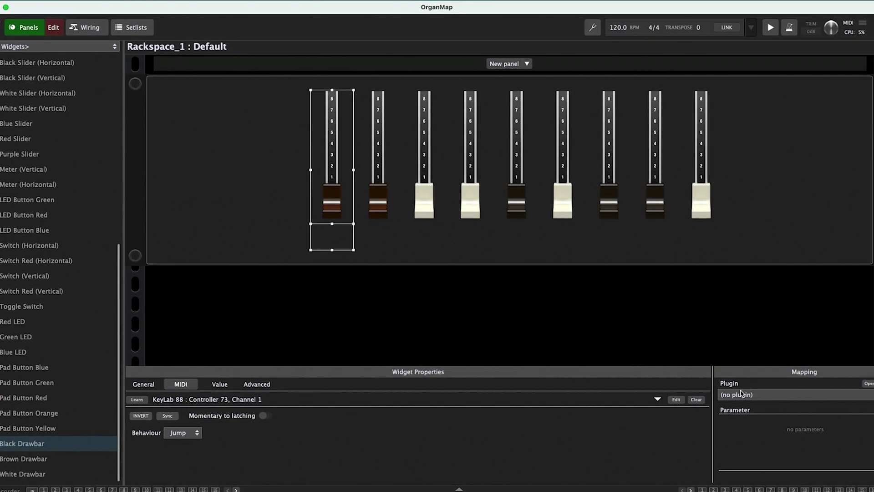
left_click(745, 396)
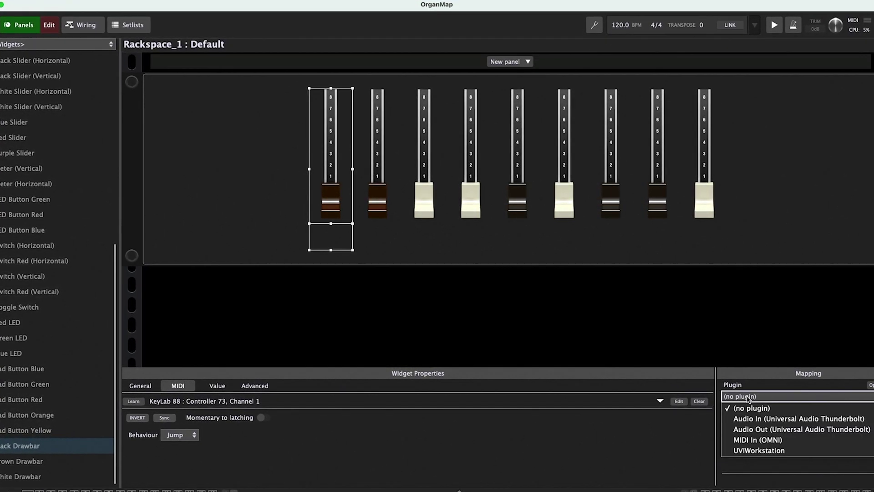
left_click(760, 451)
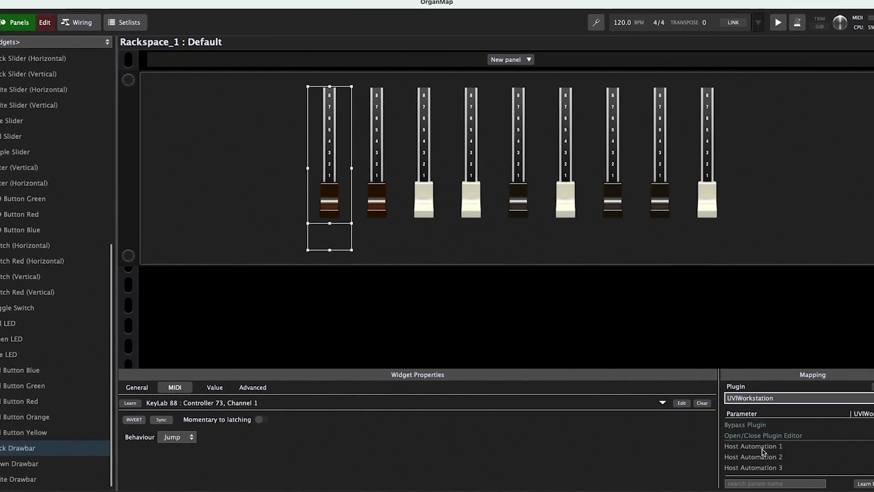
left_click(765, 450)
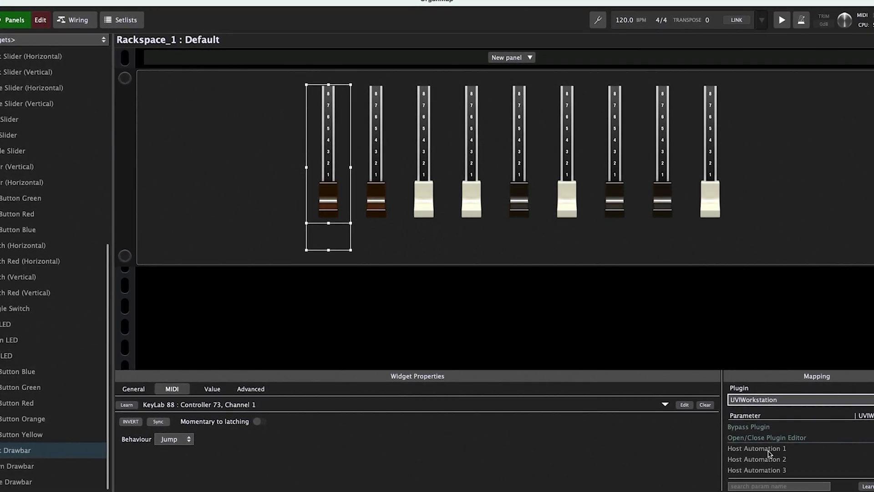
left_click(376, 165)
left_click(798, 402)
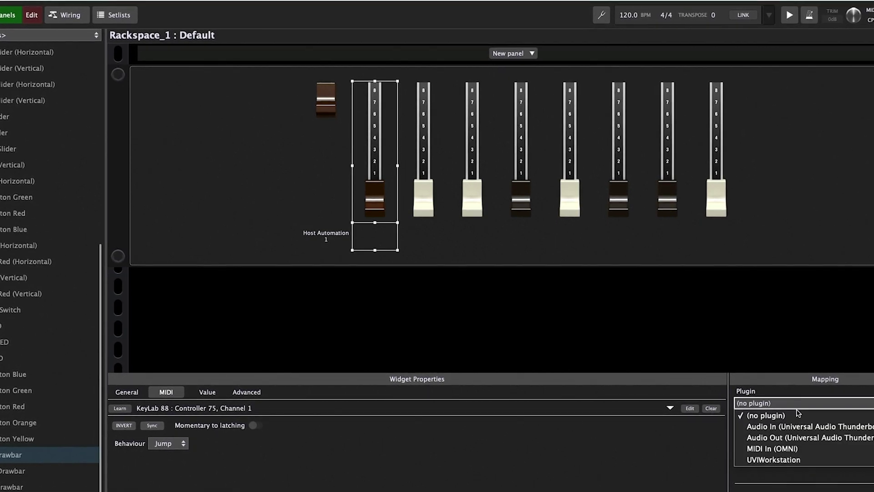
left_click(805, 461)
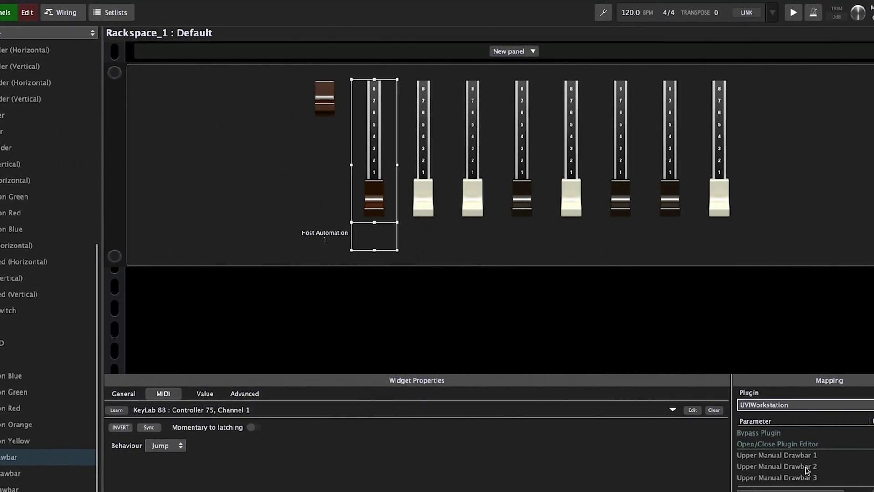
left_click(807, 467)
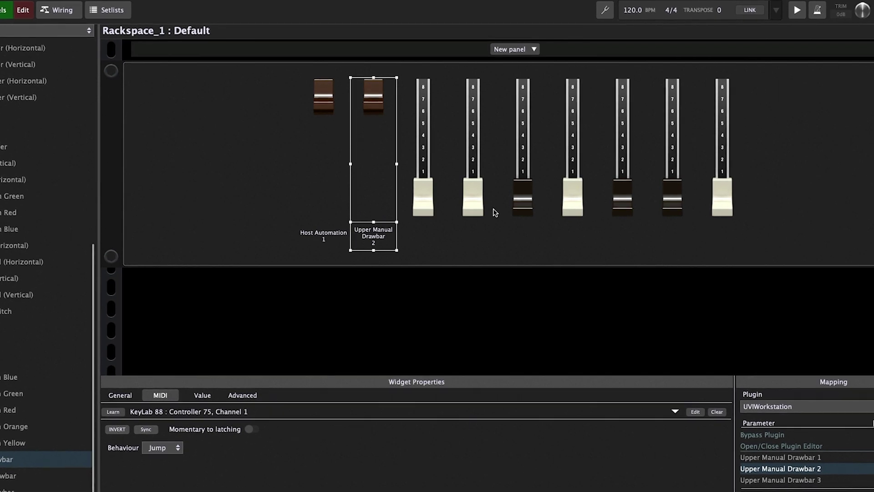
Map the third drawbar to Upper Manual Drawbar 3 and relink the first to Upper Manual Drawbar 1.
left_click(423, 181)
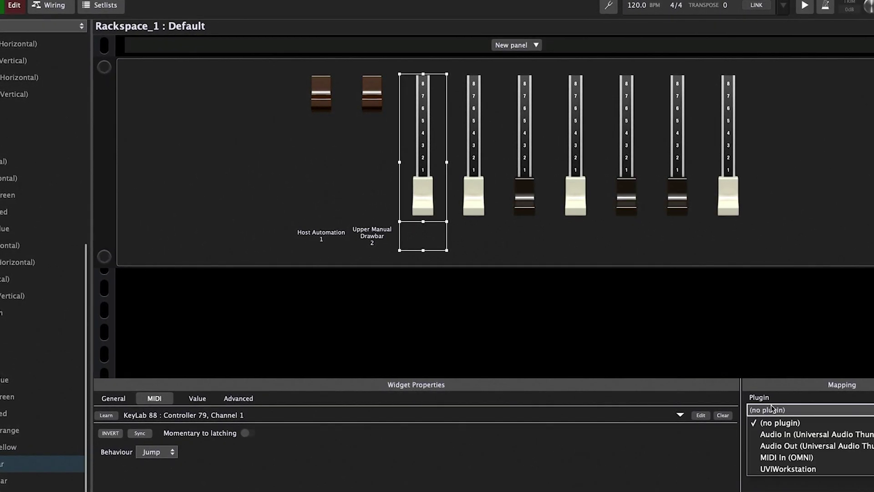
left_click(790, 469)
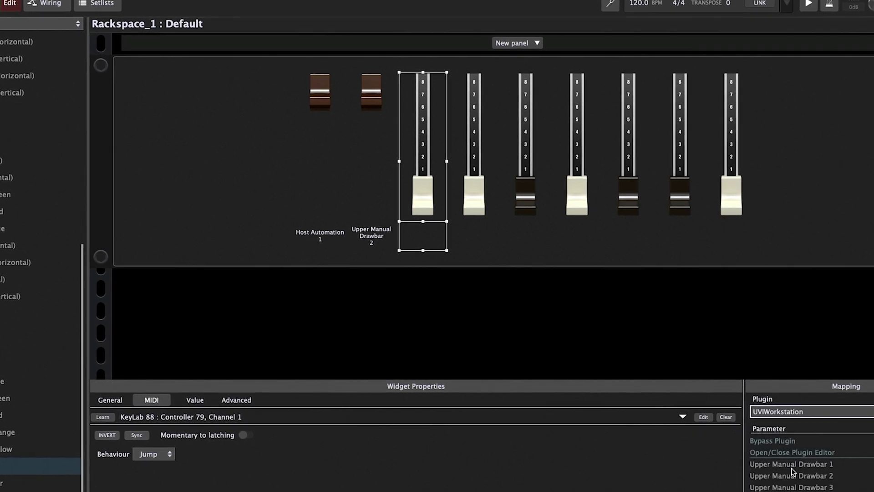
left_click(787, 477)
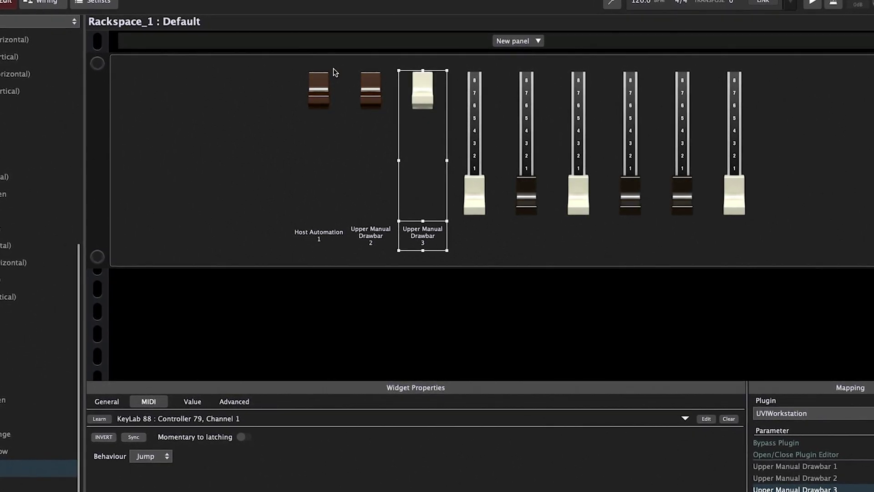
left_click(321, 91)
left_click(796, 468)
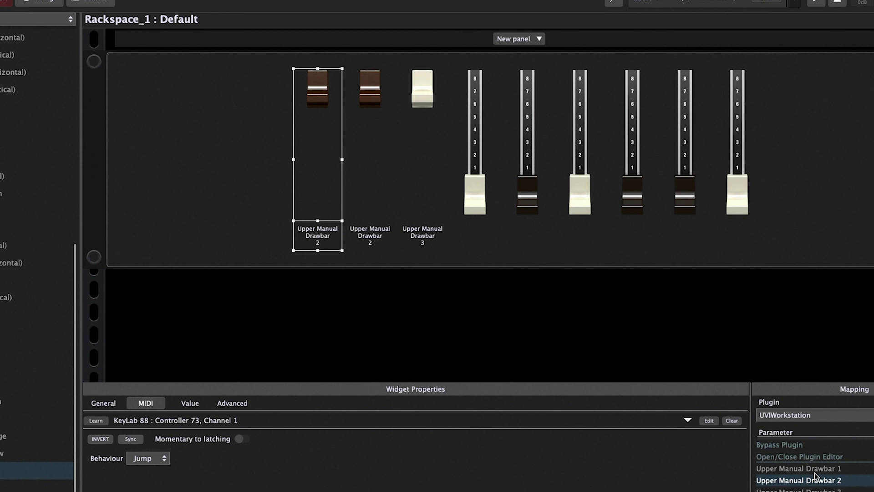
scroll(823, 477, "down", 1)
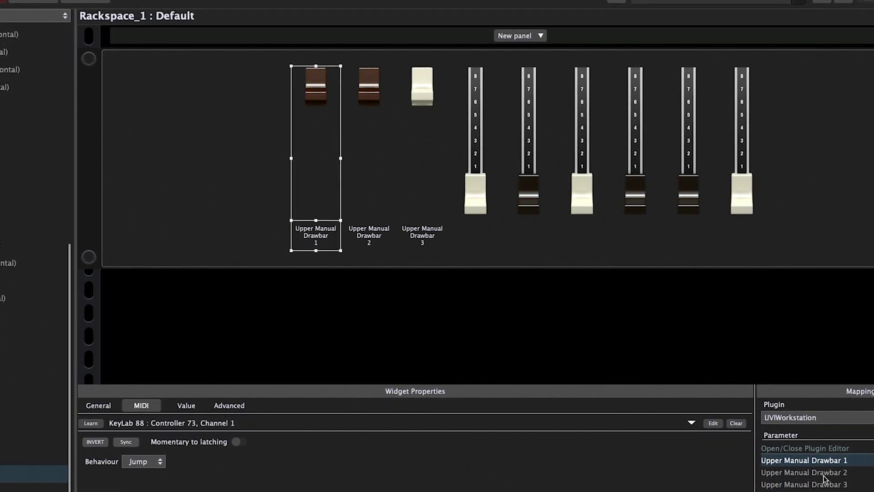
scroll(823, 477, "down", 3)
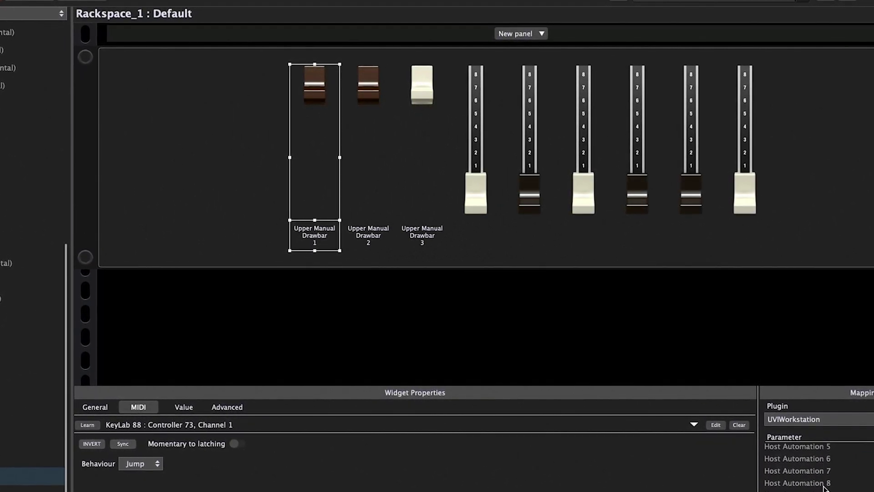
scroll(826, 483, "up", 6)
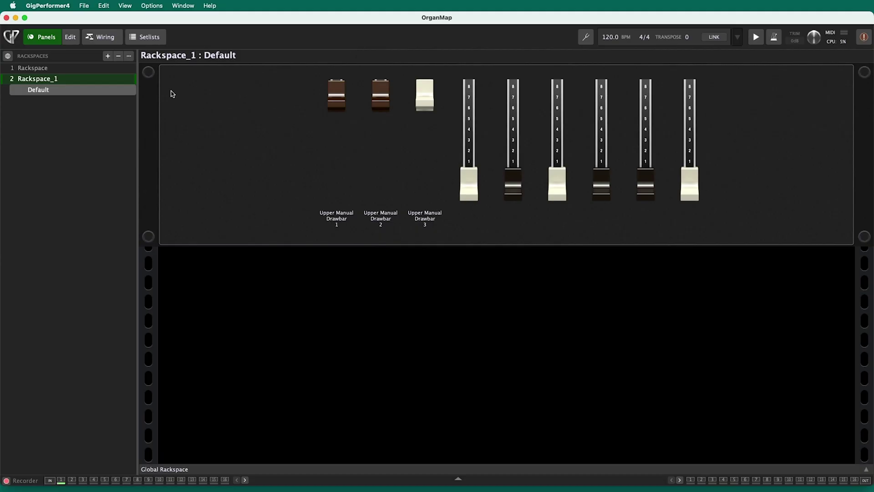
Reverse the value curves of the Upper Manual Drawbar 1 and 2 widgets, then select drawbar 3.
left_click(114, 40)
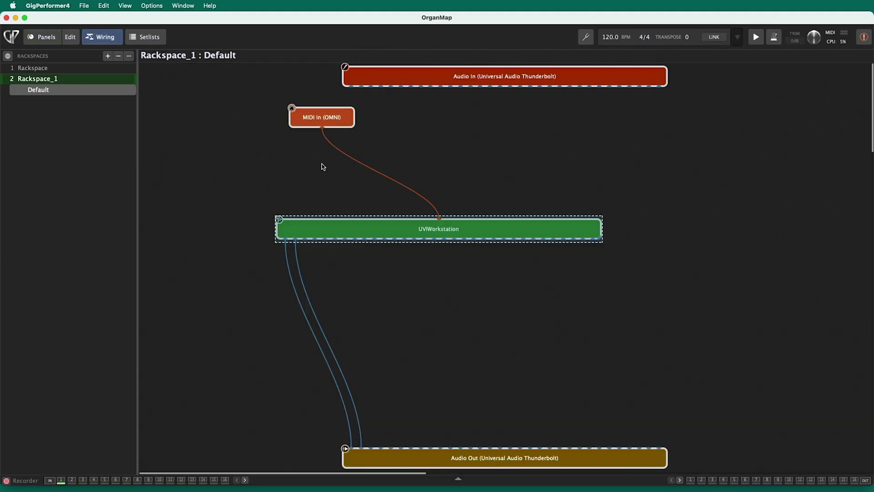
left_click(71, 41)
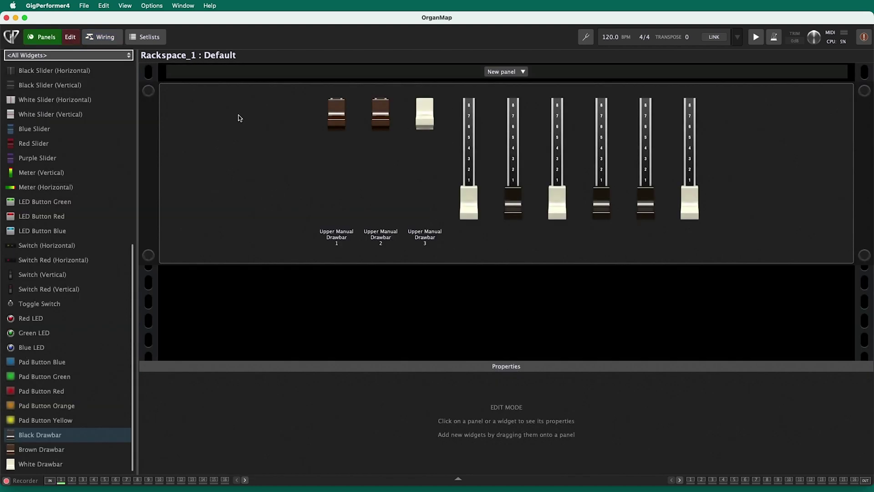
left_click(344, 126)
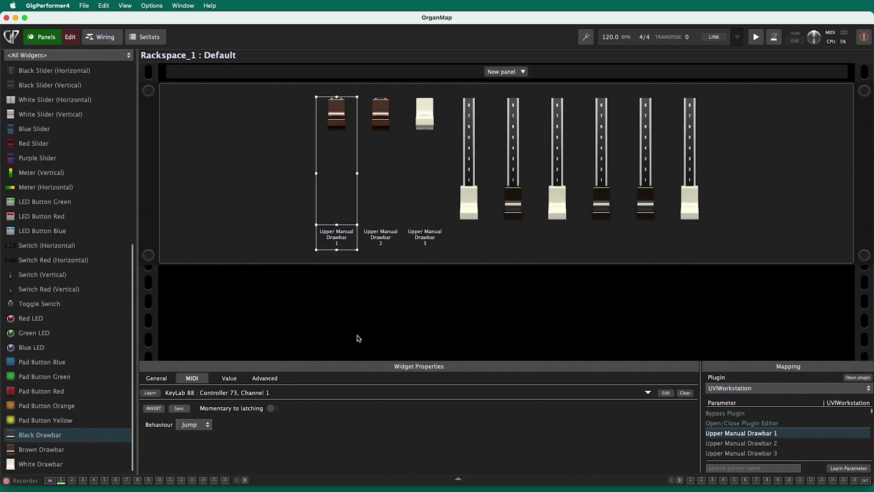
left_click(229, 379)
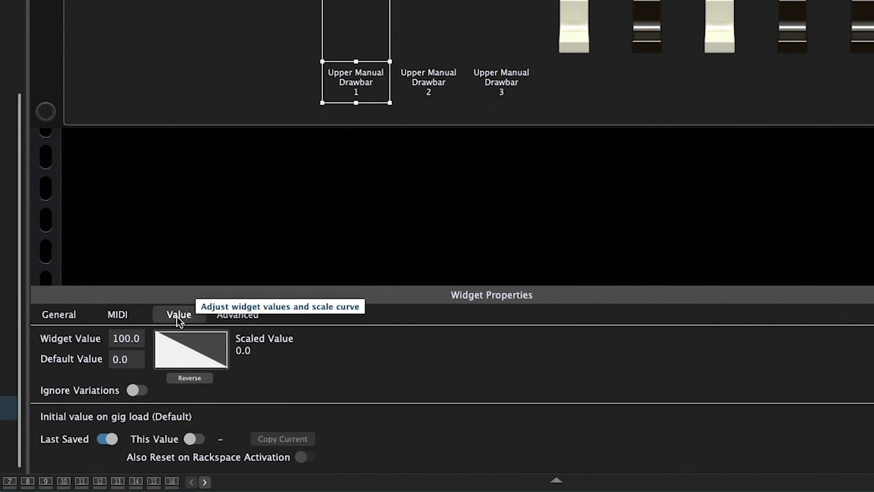
left_click(190, 379)
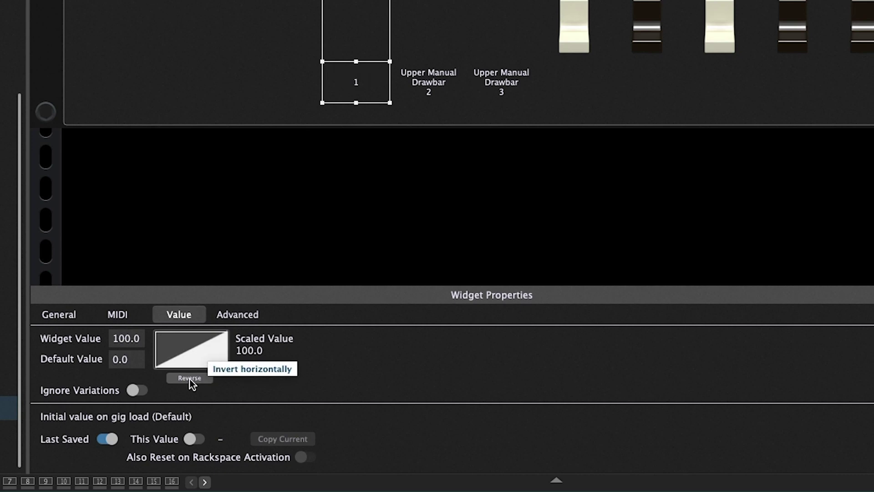
left_click(433, 27)
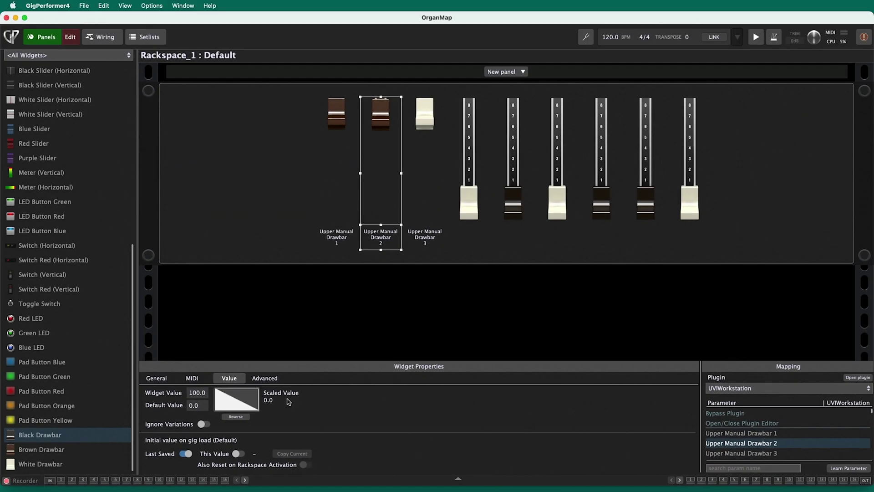
left_click(246, 417)
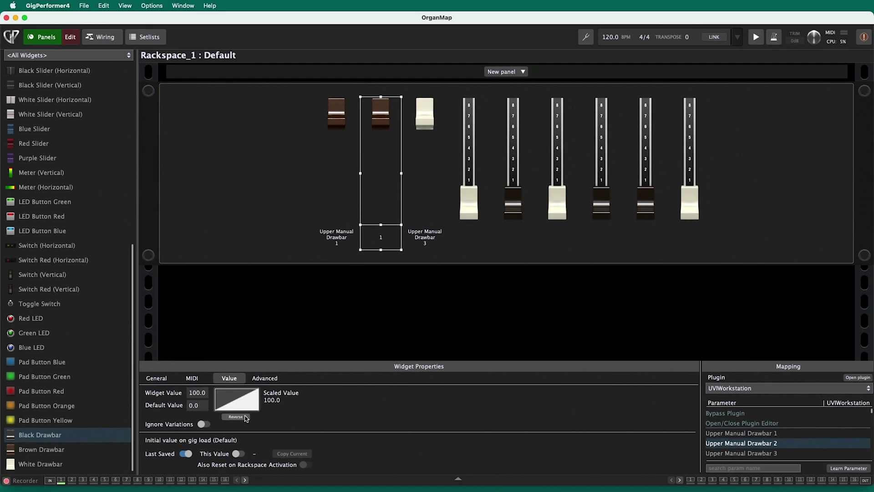
left_click(425, 111)
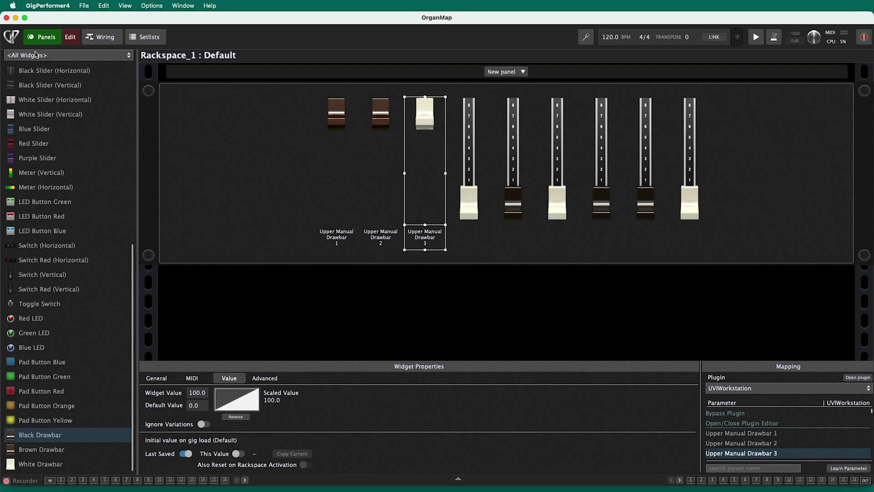
Exit panel edit mode to show the finished drawbar panel in performance view.
left_click(69, 40)
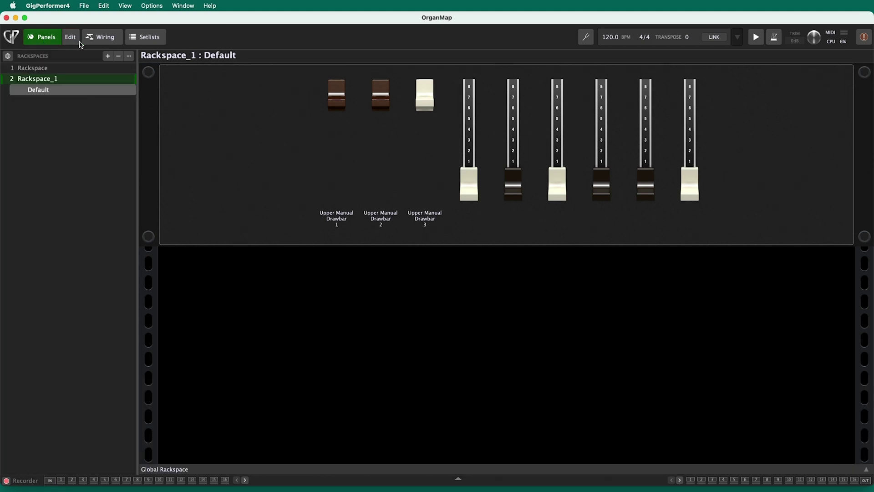